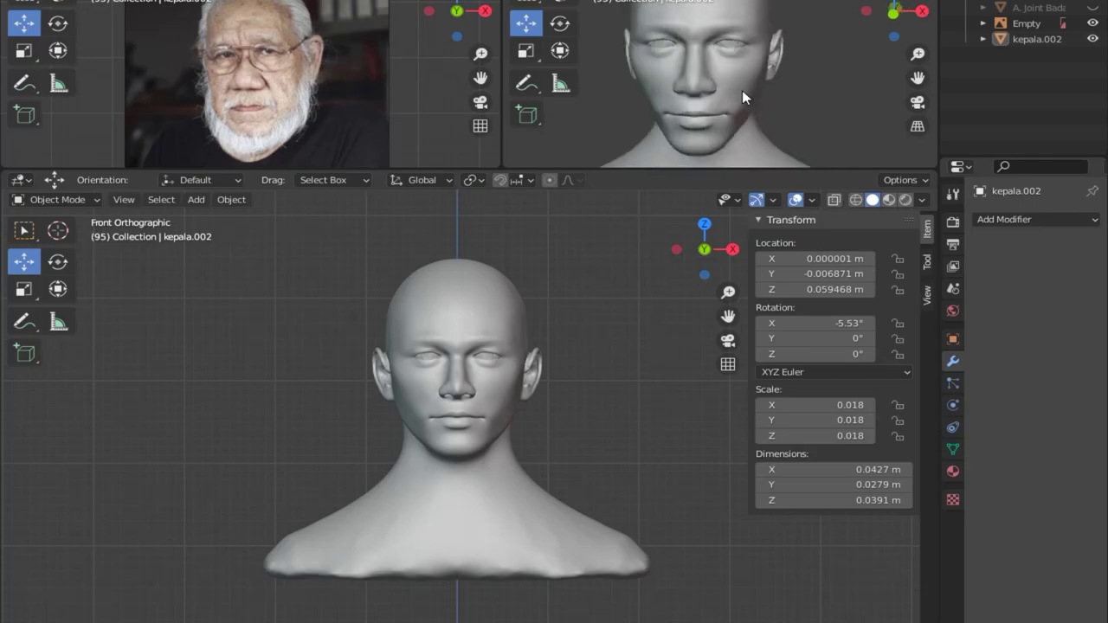
Select the kepala.002 head and switch it into Sculpt Mode.
left_click(428, 379)
key("ctrl+Tab")
left_click(434, 471)
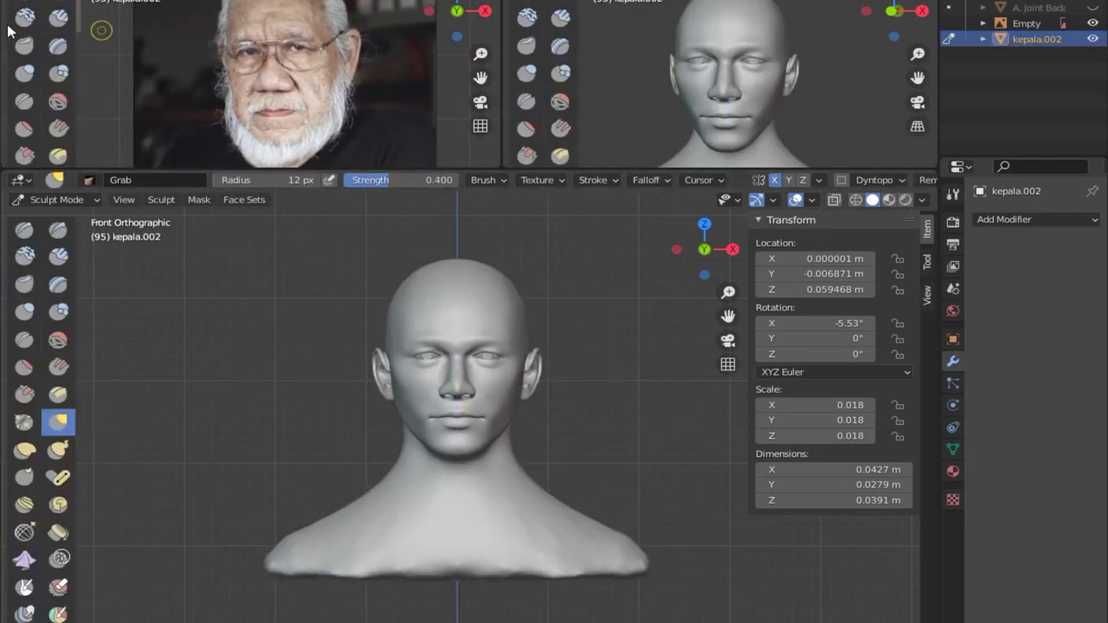
scroll(443, 424, "up", 4)
scroll(424, 459, "up", 4)
Smooth around the eyelid and pull the left nostril wider with the Grab brush.
mouse_move(319, 480)
middle_mouse_down()
mouse_move(417, 369)
mouse_move(317, 495)
mouse_move(453, 545)
mouse_move(289, 508)
mouse_move(398, 449)
mouse_move(488, 438)
mouse_move(388, 321)
mouse_move(443, 345)
middle_mouse_up()
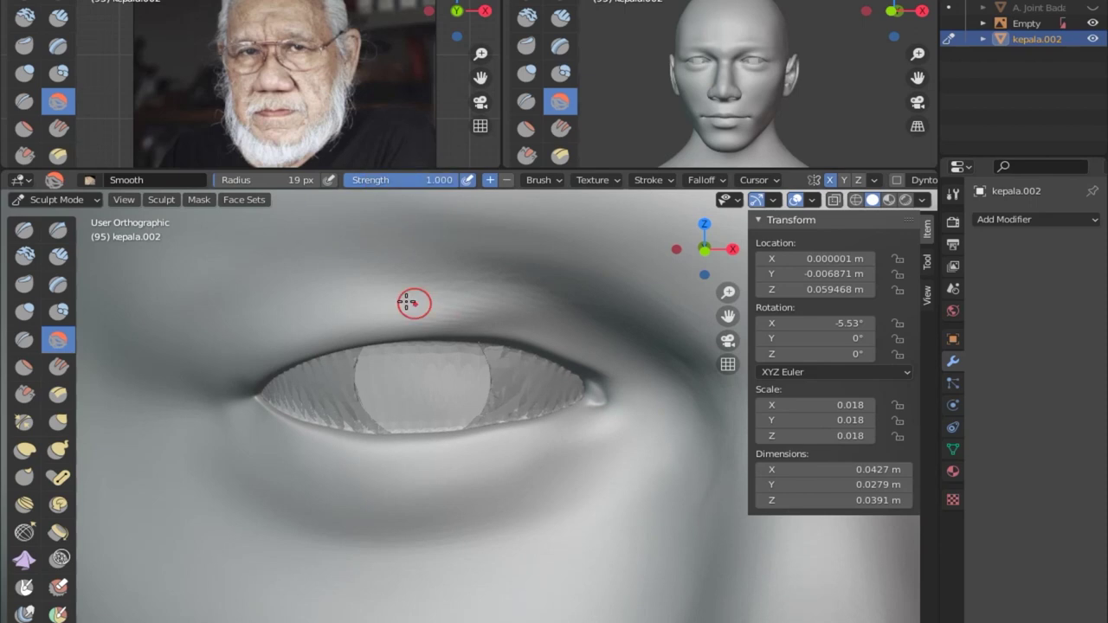
middle_click_drag(390, 298, 317, 301)
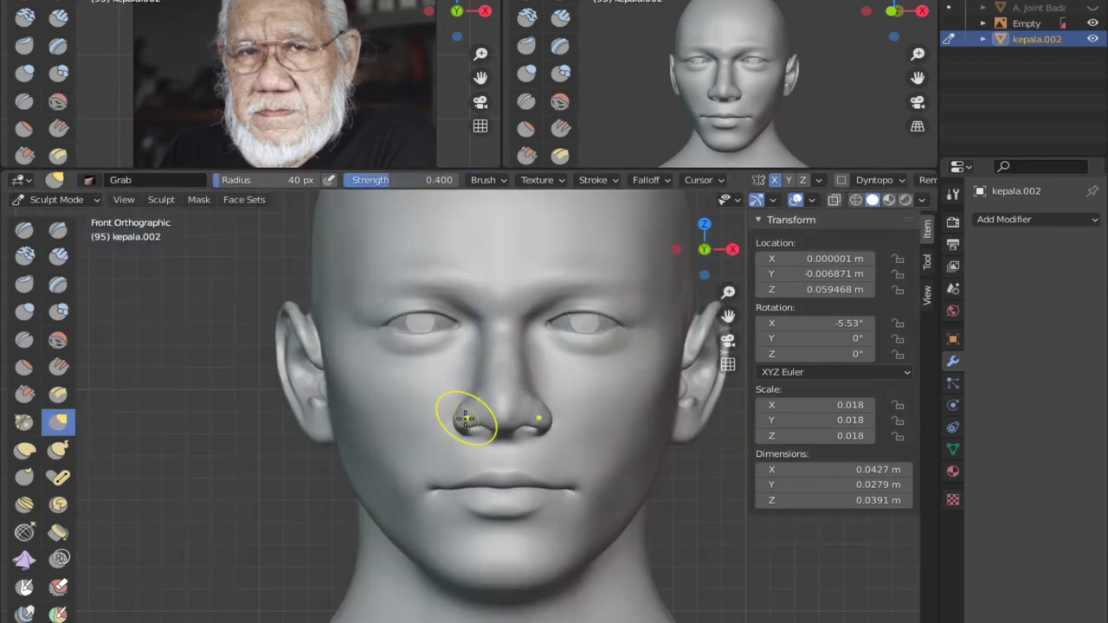
middle_click_drag(465, 408, 445, 425)
left_click_drag(445, 425, 468, 433)
mouse_move(443, 428)
middle_mouse_down()
mouse_move(494, 291)
mouse_move(581, 371)
mouse_move(500, 363)
mouse_move(527, 354)
mouse_move(470, 321)
mouse_move(462, 371)
mouse_move(494, 450)
mouse_move(514, 390)
mouse_move(376, 415)
mouse_move(497, 363)
mouse_move(460, 458)
middle_mouse_up()
scroll(519, 361, "up", 4)
scroll(527, 364, "down", 3)
Check the reshaped nose from the right side view.
key("KP_3")
scroll(462, 372, "up", 2)
scroll(460, 458, "down", 3)
scroll(459, 458, "up", 3)
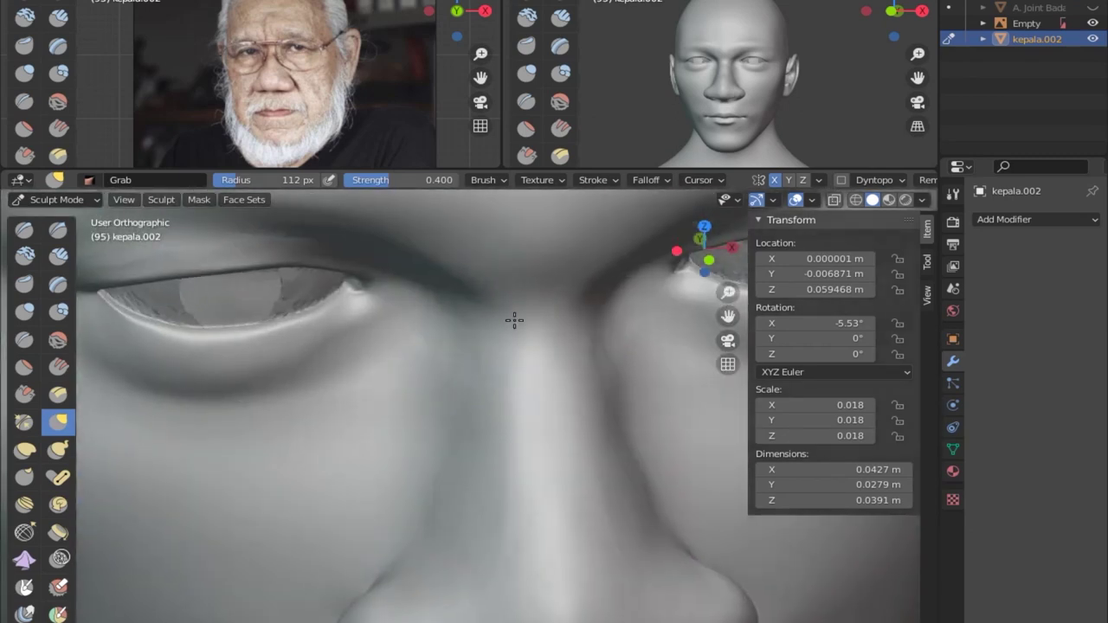
scroll(514, 321, "down", 3)
key("KP_3")
mouse_move(448, 432)
middle_mouse_down()
mouse_move(587, 343)
mouse_move(537, 260)
mouse_move(452, 464)
mouse_move(531, 402)
middle_mouse_up()
Shrink the brush and switch to the Draw brush, facing the front view.
key("f")
left_click(524, 230)
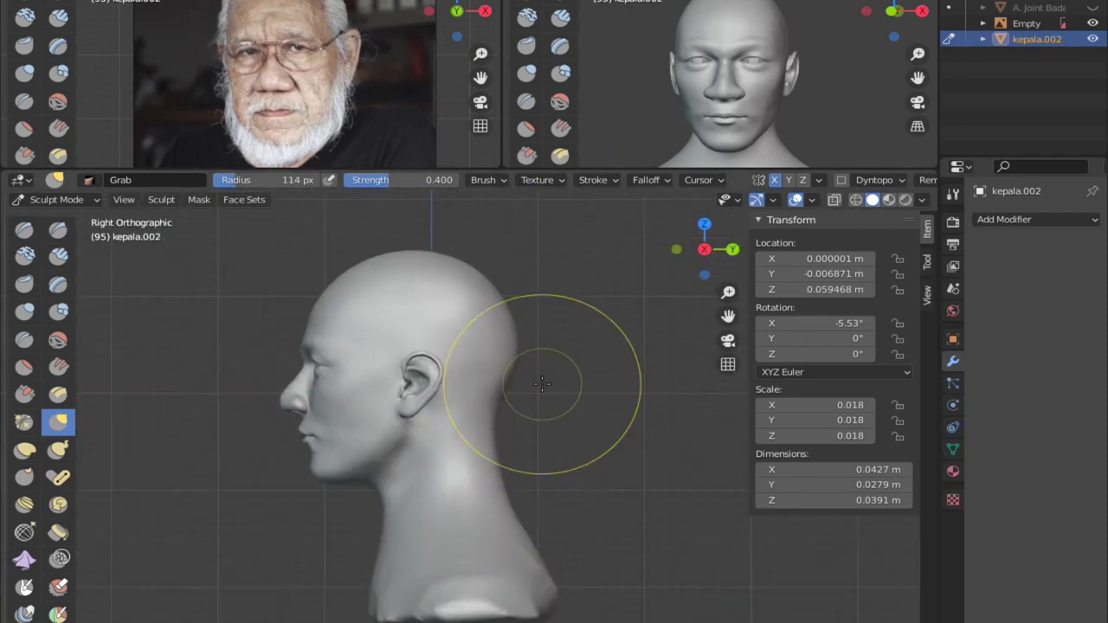
key("x")
key("KP_1")
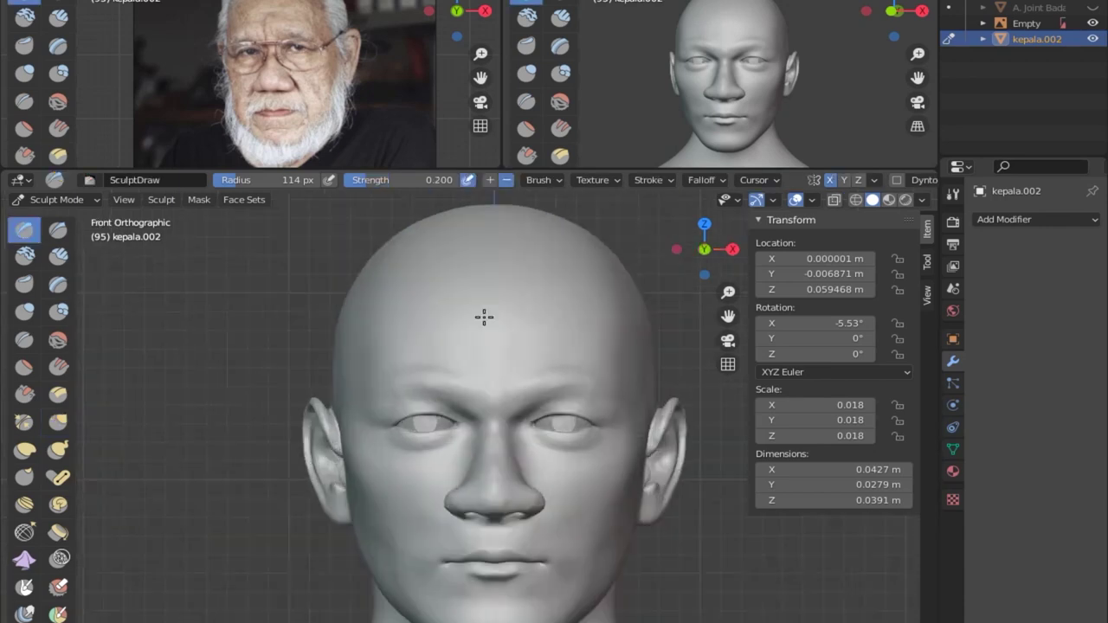
Draw a fold over the eye, then undo the eyelid strokes.
scroll(491, 309, "up", 6)
scroll(343, 340, "up", 1)
scroll(647, 100, "up", 4)
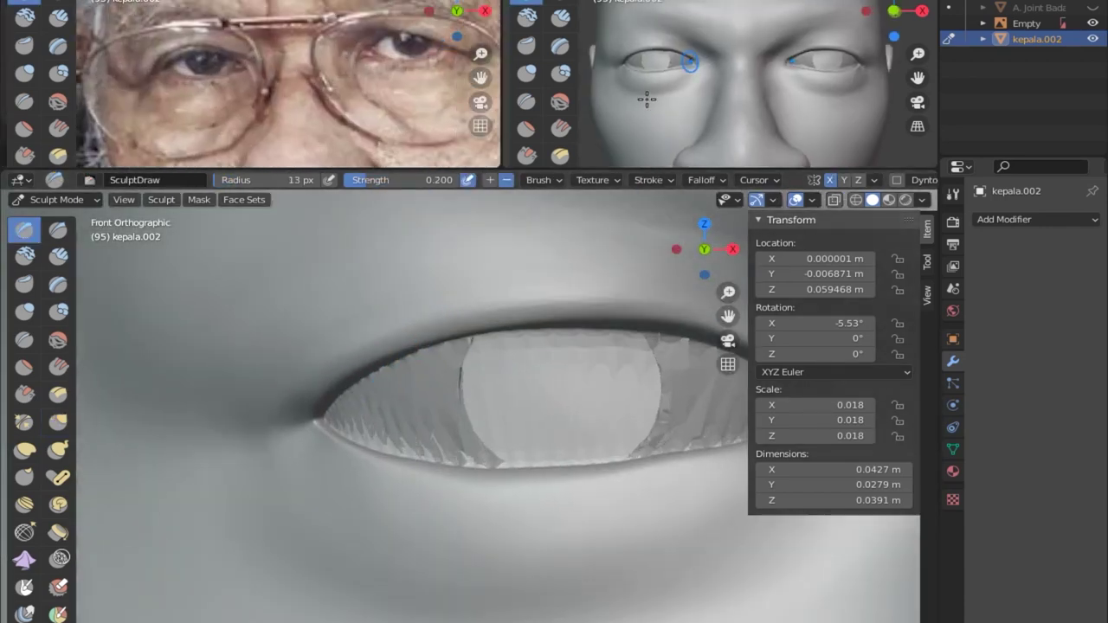
key("ctrl+z")
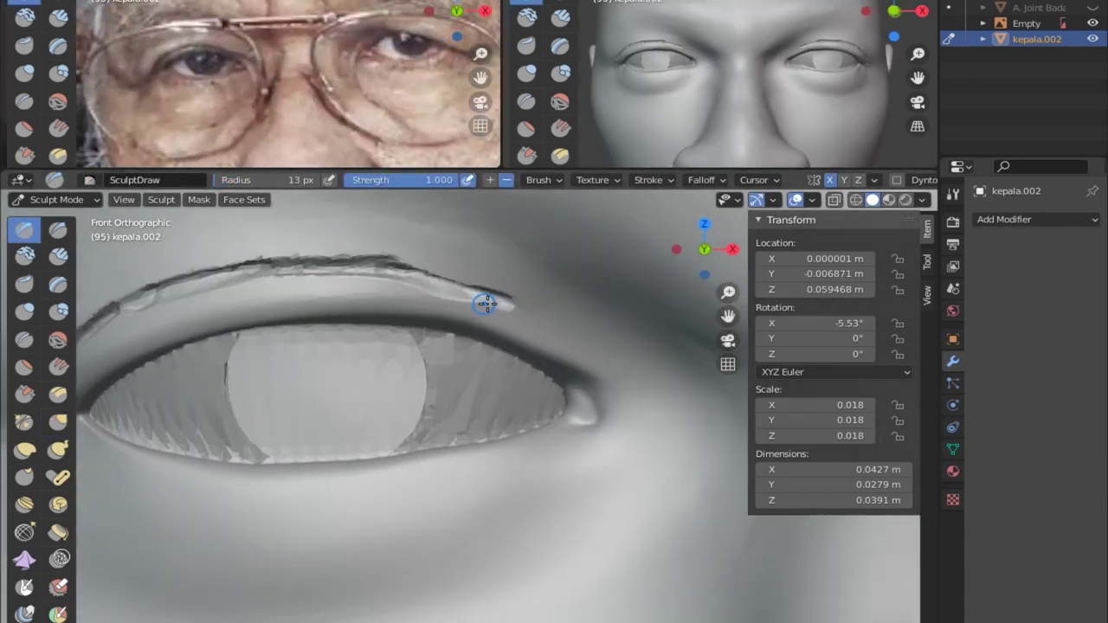
scroll(421, 294, "up", 2)
scroll(346, 225, "down", 2)
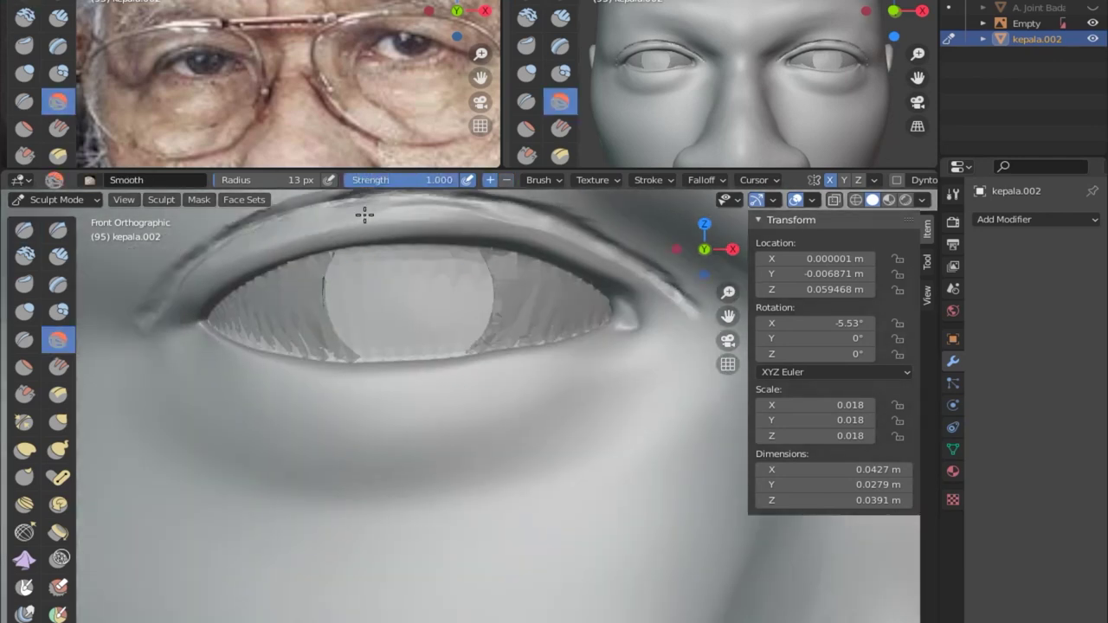
middle_click_drag(303, 220, 416, 311)
Smooth the upper-lid fold, checking it from an angle and from the front.
key("KP_5")
key("shift+s")
scroll(371, 395, "down", 1)
scroll(445, 354, "up", 3)
scroll(394, 314, "down", 3)
scroll(502, 393, "up", 3)
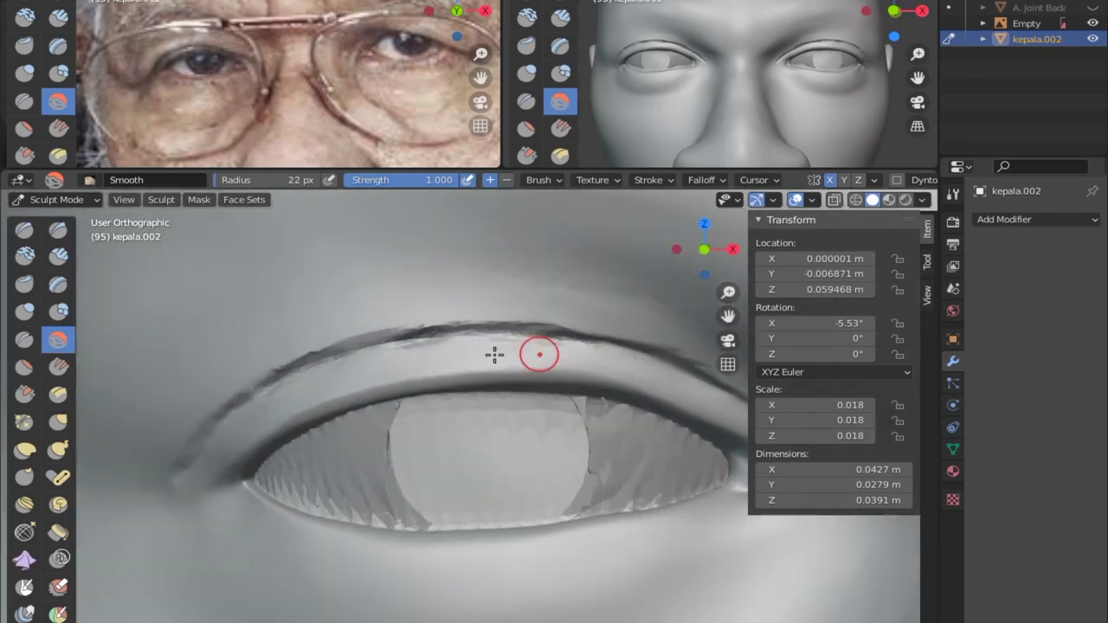
middle_click_drag(204, 394, 250, 453)
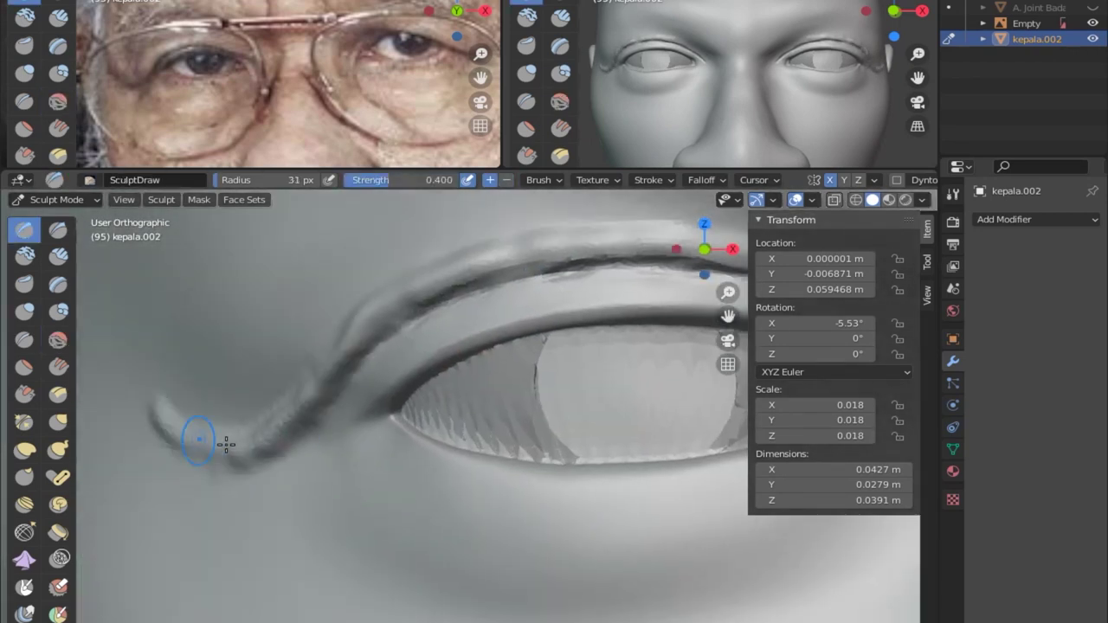
key("KP_1")
scroll(512, 531, "down", 3)
scroll(346, 384, "up", 3)
scroll(295, 362, "up", 1)
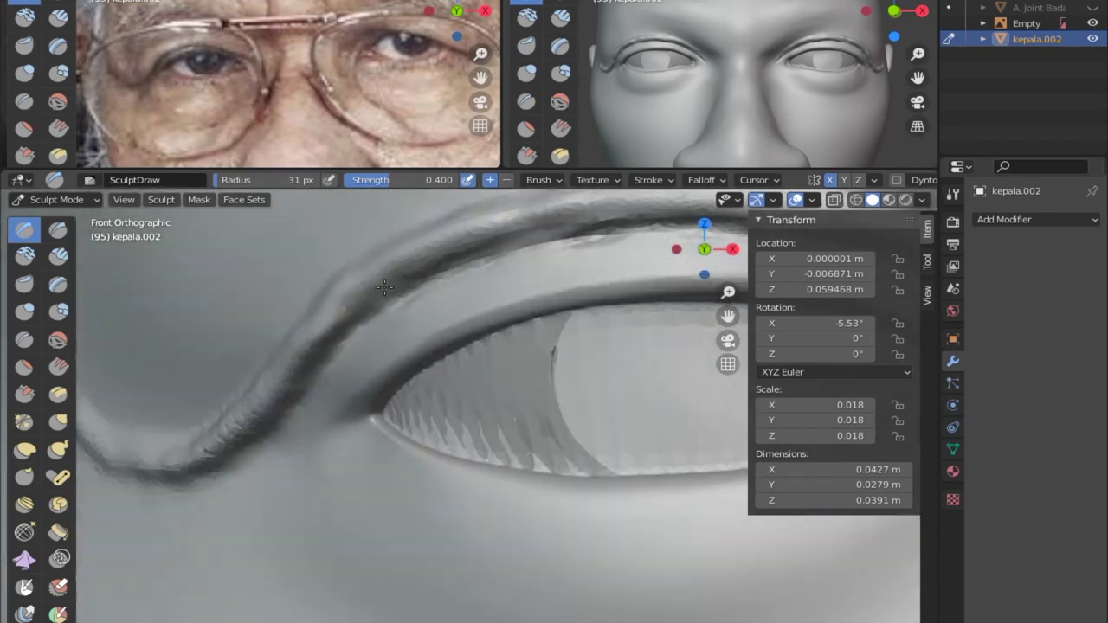
scroll(295, 361, "up", 2)
Layer Clay Strips texture onto the upper lid and brow.
key("c")
scroll(359, 420, "down", 3)
scroll(379, 407, "up", 3)
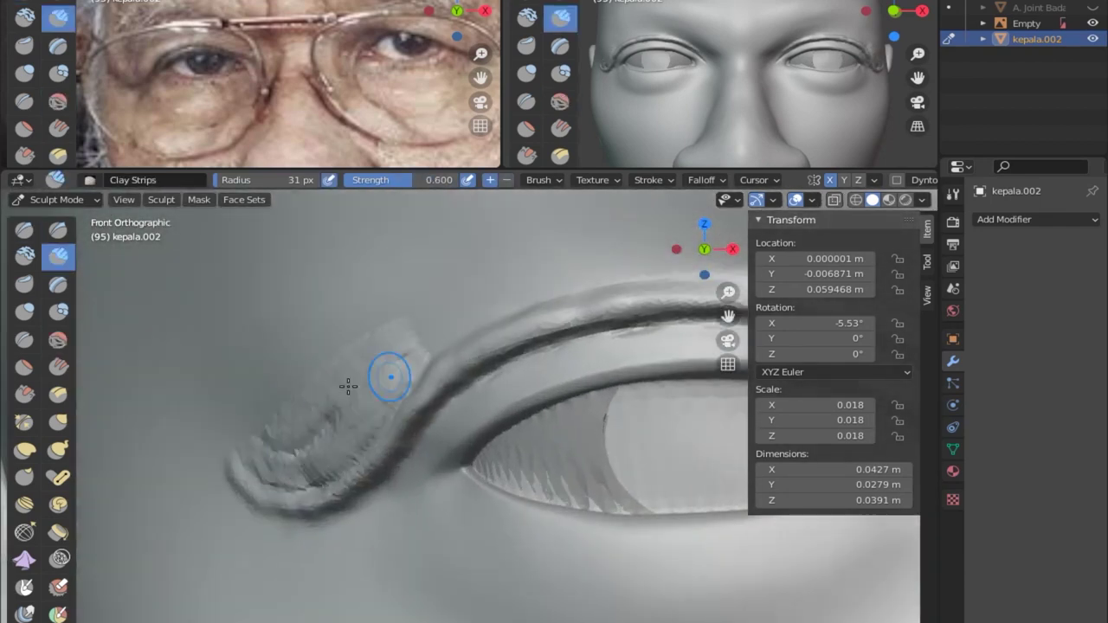
scroll(364, 393, "down", 2)
mouse_move(591, 317)
middle_mouse_down()
mouse_move(441, 363)
mouse_move(259, 520)
mouse_move(396, 379)
mouse_move(589, 285)
middle_mouse_up()
scroll(104, 353, "down", 2)
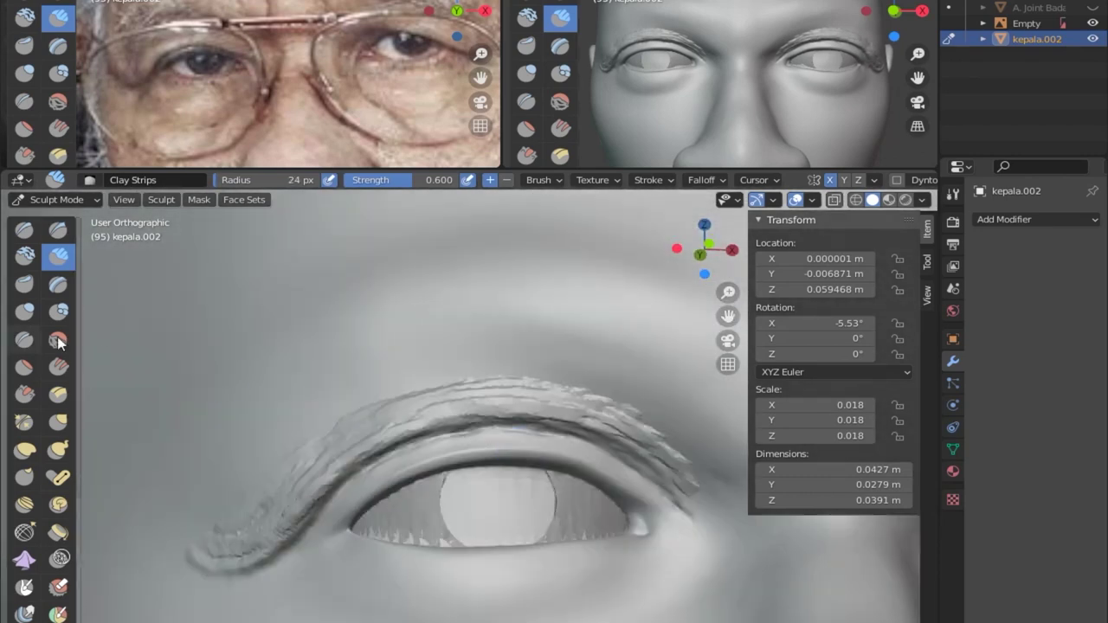
middle_click_drag(104, 353, 260, 363)
Smooth the brow and inspect it from a new angle.
key("s")
scroll(436, 455, "up", 2)
middle_click_drag(435, 455, 311, 487)
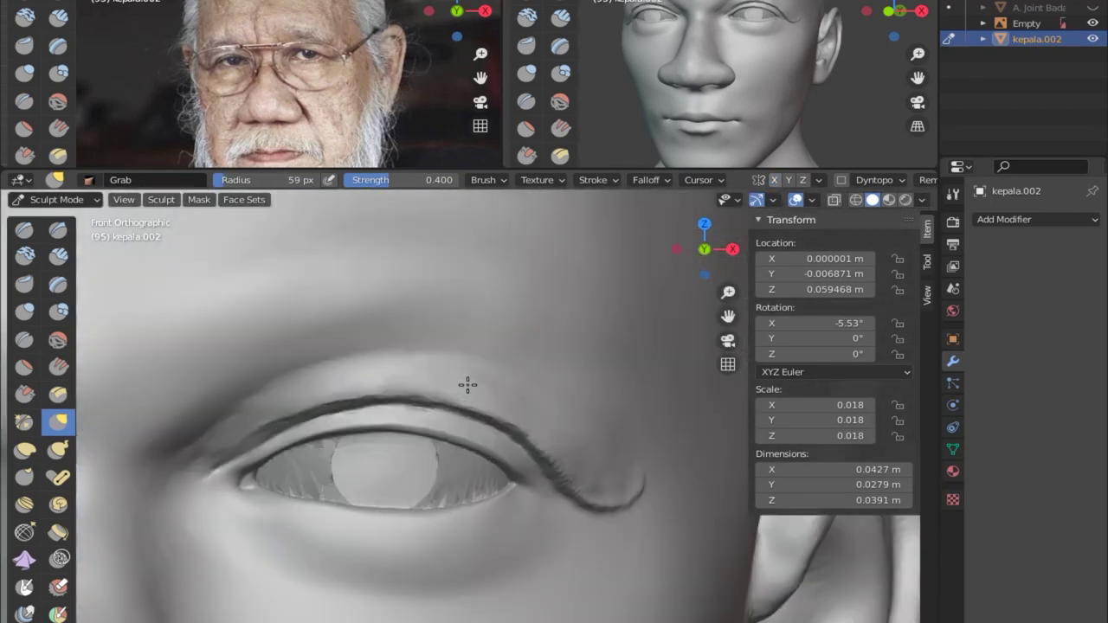
Invert the mask around the eyeball so only the lids can be reshaped.
left_click(198, 199)
left_click(216, 215)
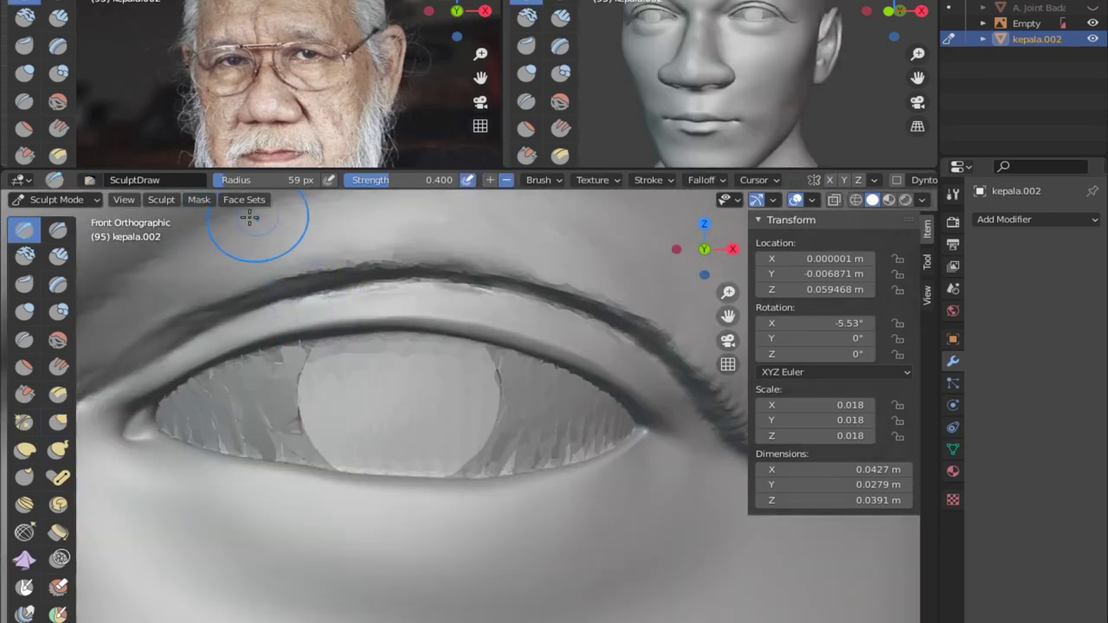
left_click(195, 200)
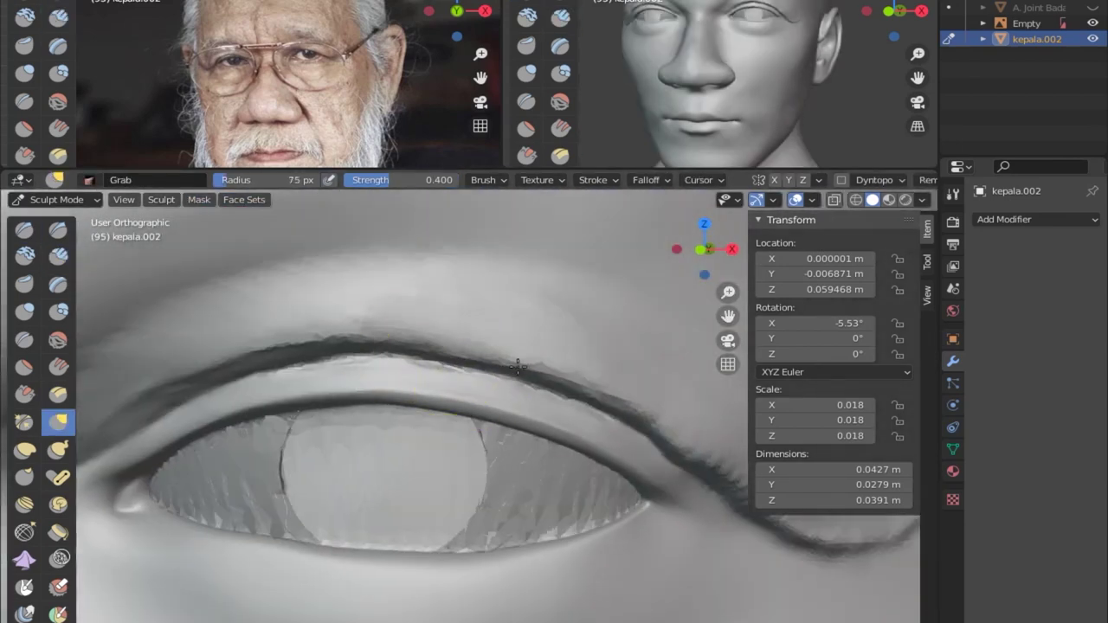
scroll(653, 447, "down", 1)
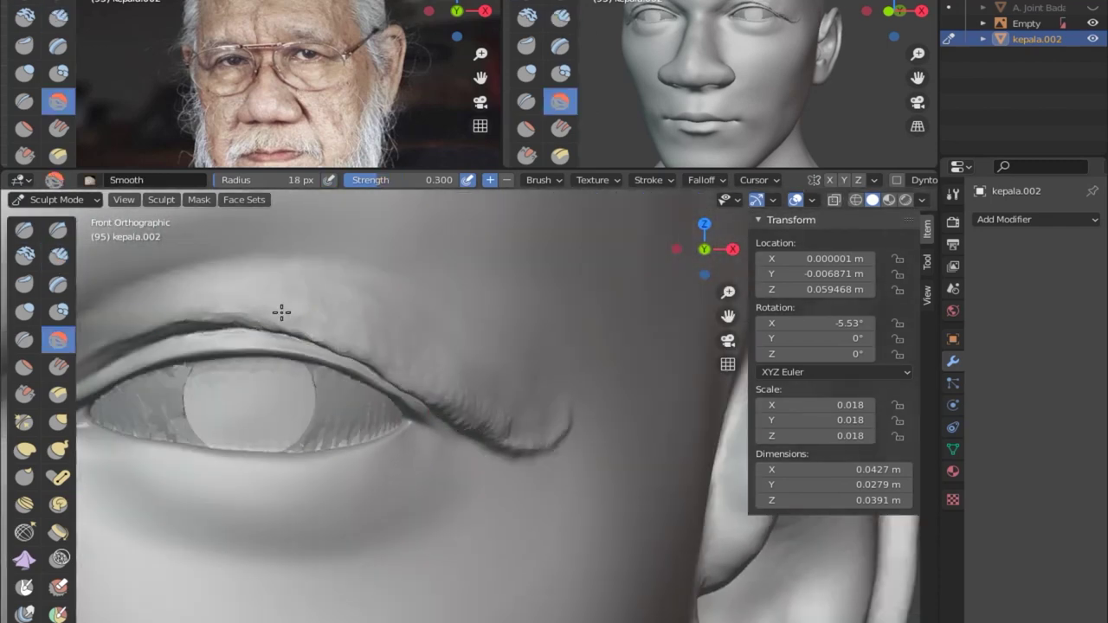
middle_click_drag(281, 313, 507, 473)
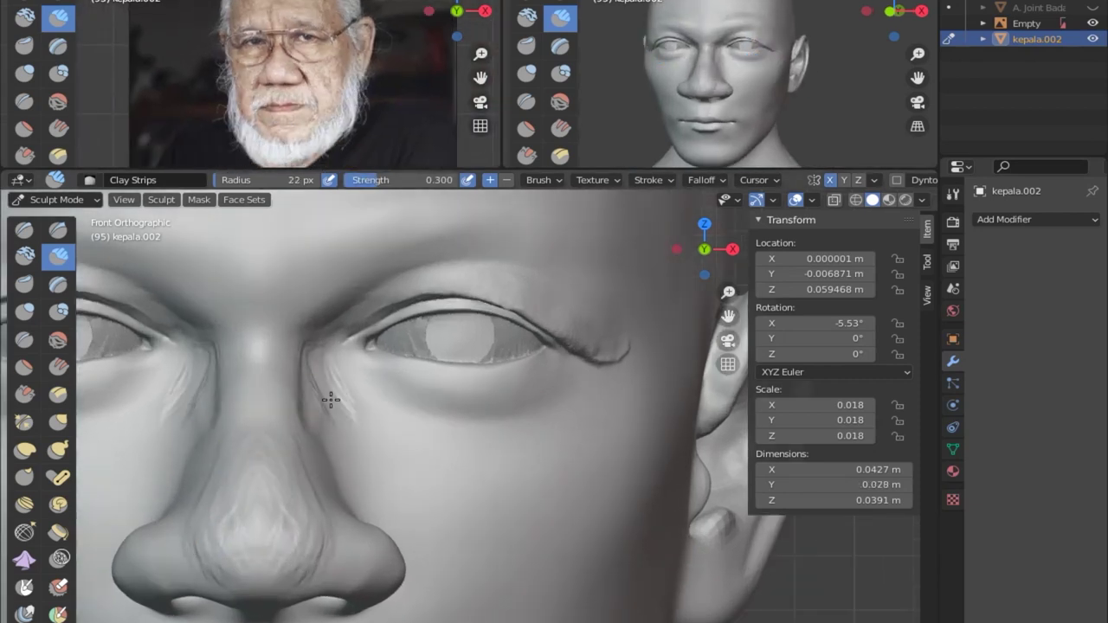
Reshape the nose with the Grab brush from side and three-quarter views.
middle_click_drag(330, 399, 364, 353)
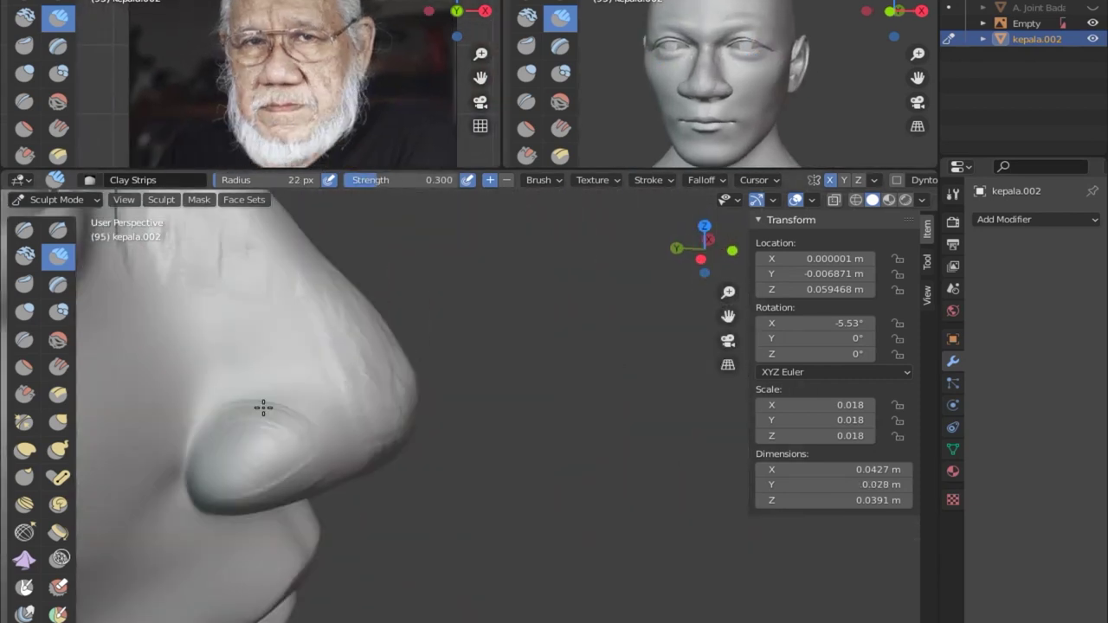
mouse_move(364, 353)
middle_mouse_down()
mouse_move(321, 408)
mouse_move(345, 300)
mouse_move(420, 265)
mouse_move(413, 311)
mouse_move(396, 329)
mouse_move(481, 434)
mouse_move(395, 508)
mouse_move(308, 452)
middle_mouse_up()
key("g")
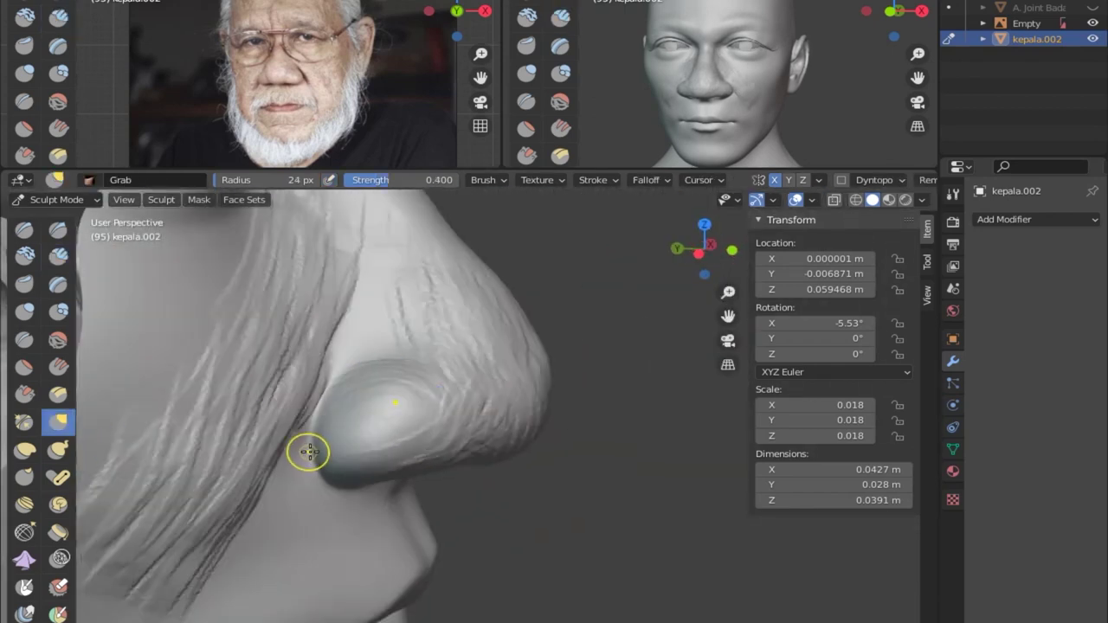
mouse_move(406, 306)
middle_mouse_down()
mouse_move(395, 502)
mouse_move(396, 482)
middle_mouse_up()
scroll(436, 397, "up", 3)
middle_click_drag(436, 397, 265, 334)
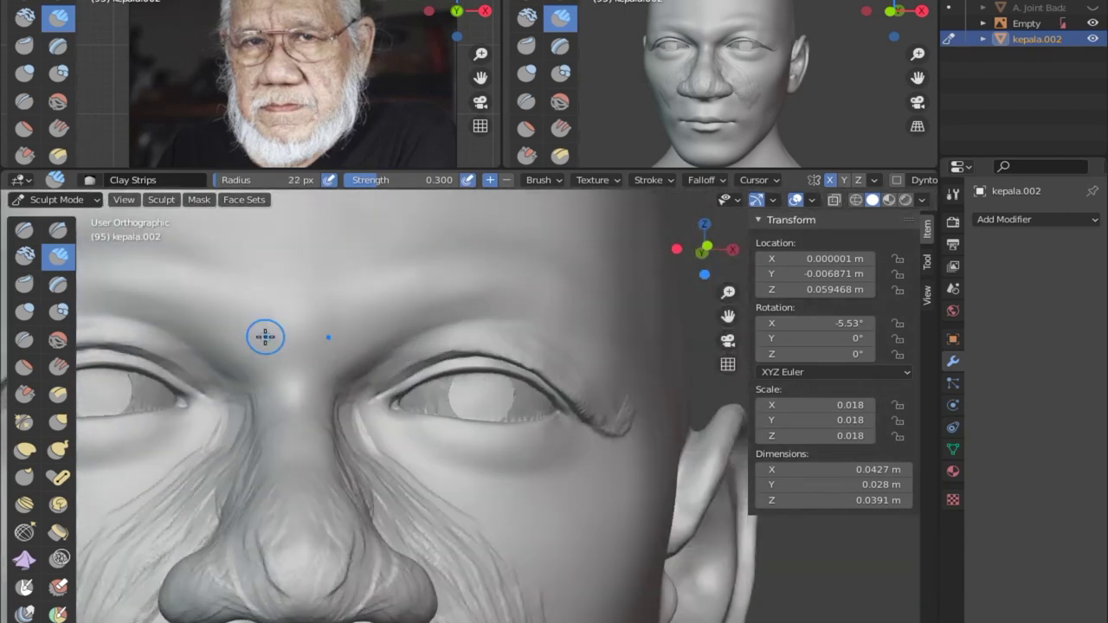
Carve vertical frown lines between the brows.
middle_click_drag(448, 391, 332, 444, "shift")
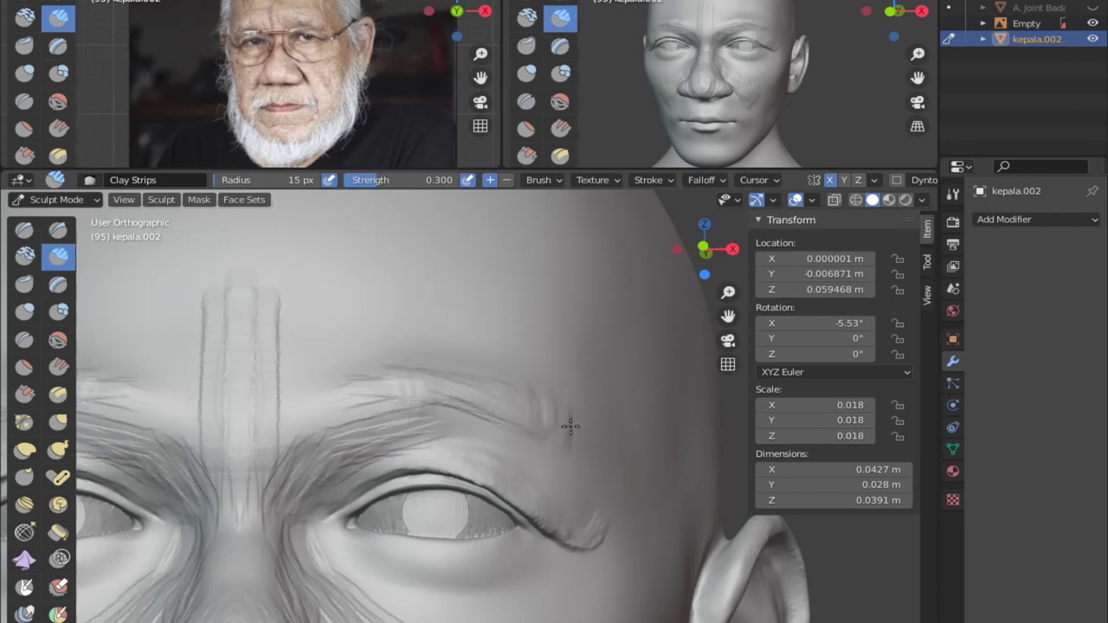
scroll(564, 404, "down", 3)
scroll(379, 361, "down", 2)
mouse_move(458, 432)
middle_mouse_down()
mouse_move(445, 339)
mouse_move(240, 355)
middle_mouse_up()
scroll(444, 339, "up", 5)
scroll(297, 465, "up", 1)
scroll(302, 389, "up", 3)
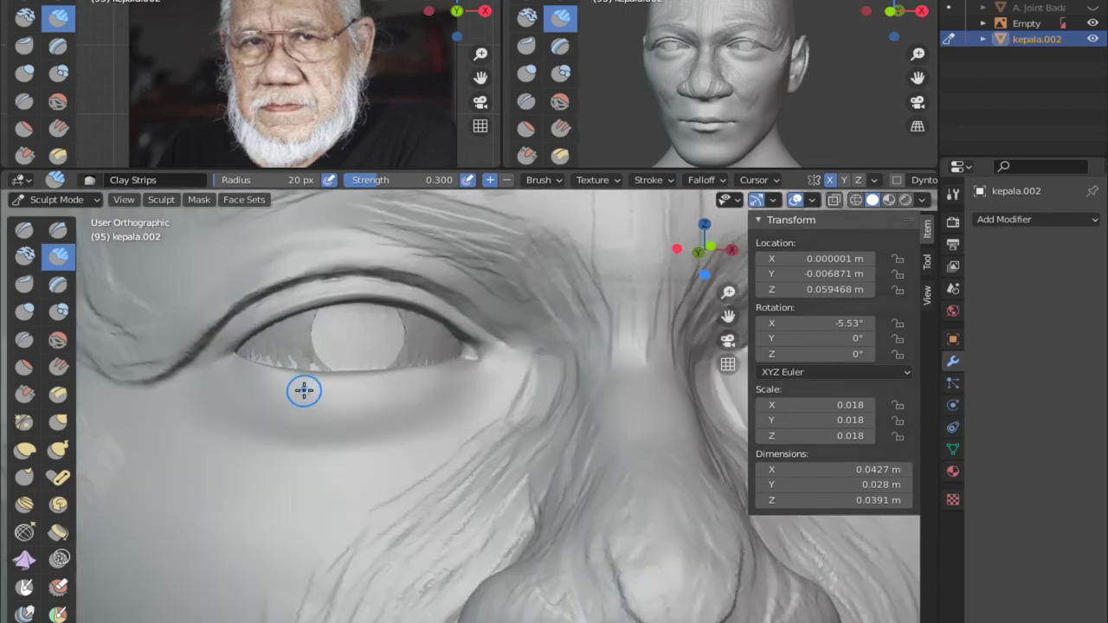
scroll(192, 339, "up", 2)
Carve creases beneath the lower eyelid and vertical wrinkles on the cheek.
middle_click_drag(408, 349, 139, 350)
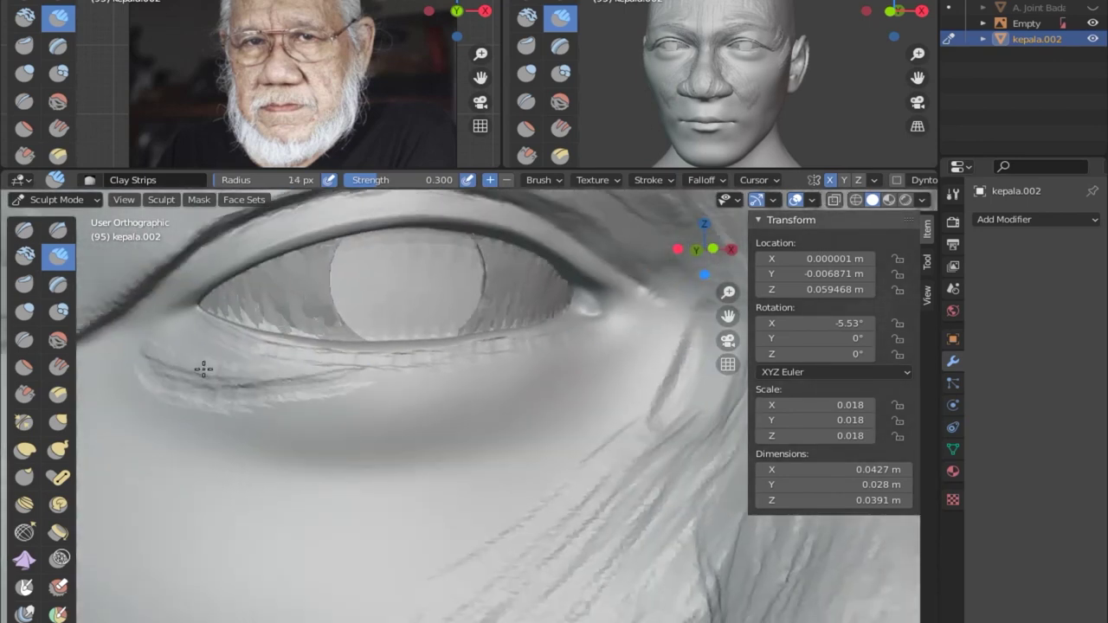
middle_click_drag(204, 369, 486, 431)
middle_click_drag(389, 413, 358, 486)
mouse_move(226, 418)
middle_mouse_down()
mouse_move(532, 440)
mouse_move(378, 413)
middle_mouse_up()
scroll(378, 413, "down", 3)
left_click_drag(353, 524, 362, 482)
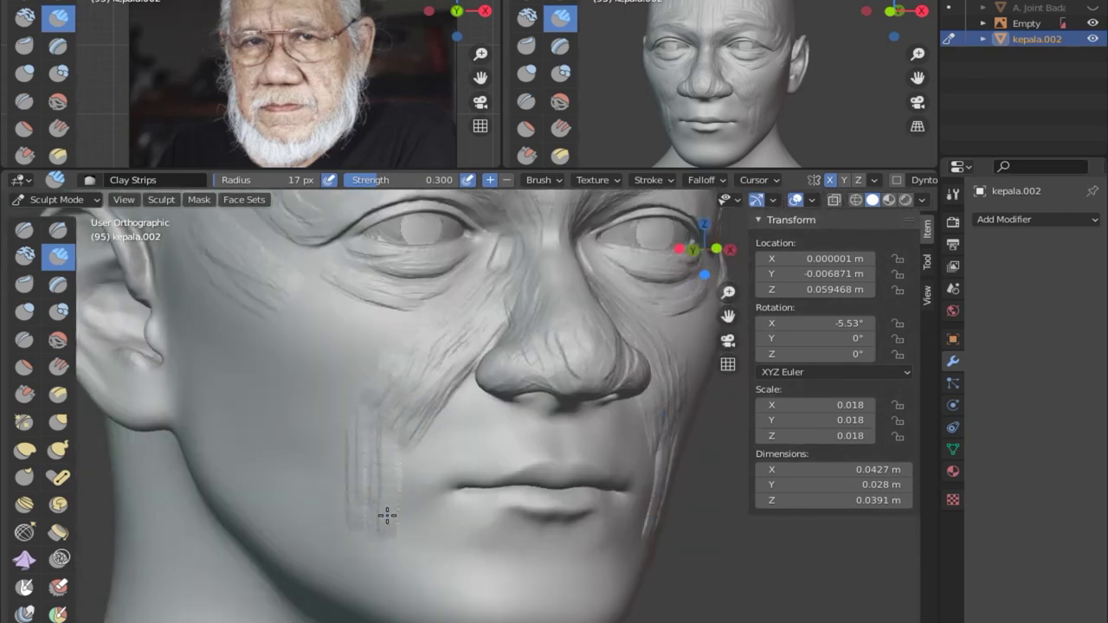
Carve wrinkle strokes across the chin, then review the face and ear.
mouse_move(632, 252)
middle_mouse_down()
mouse_move(453, 383)
mouse_move(527, 390)
mouse_move(547, 431)
mouse_move(390, 467)
middle_mouse_up()
scroll(451, 367, "up", 2)
left_click_drag(390, 467, 496, 454)
scroll(445, 435, "down", 4)
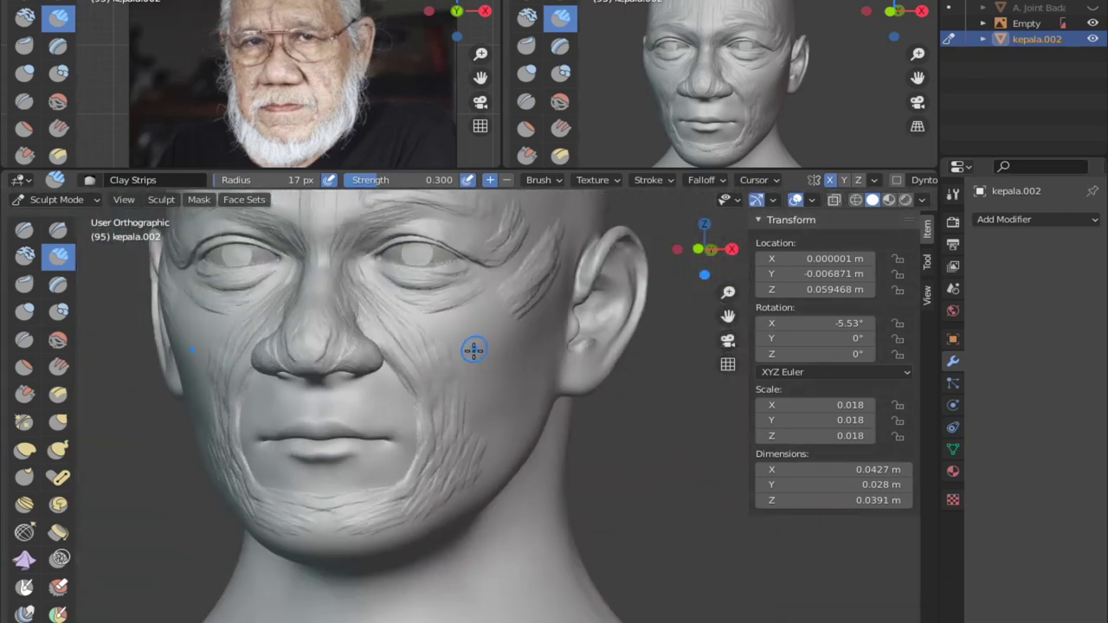
middle_click_drag(470, 349, 505, 427)
mouse_move(481, 344)
middle_mouse_down()
mouse_move(499, 329)
mouse_move(496, 403)
middle_mouse_up()
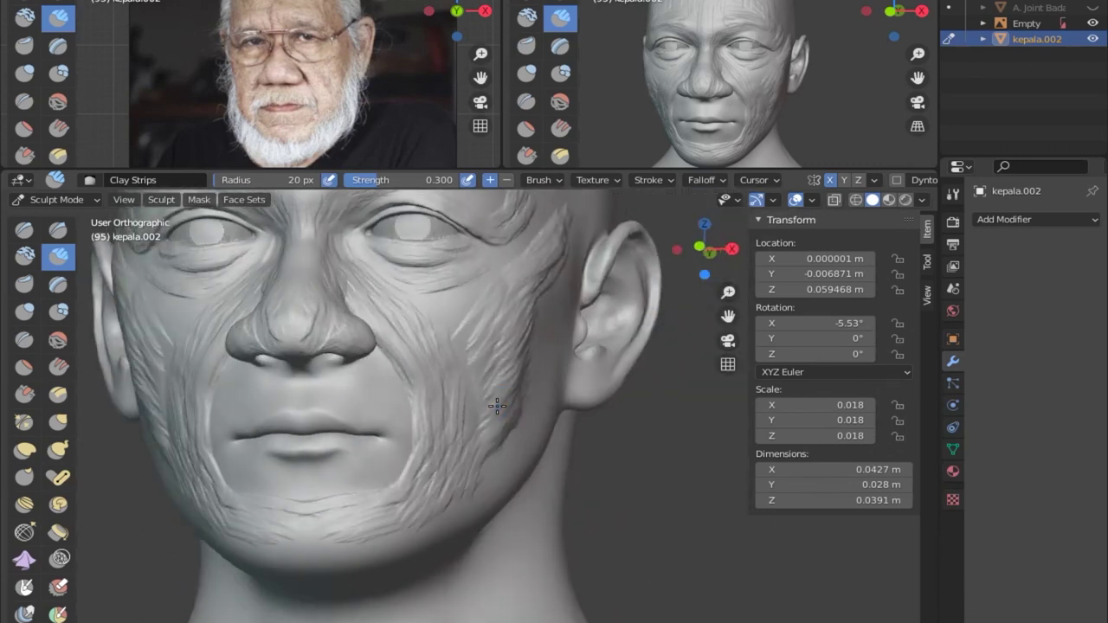
scroll(473, 309, "up", 2)
middle_click_drag(473, 309, 577, 288)
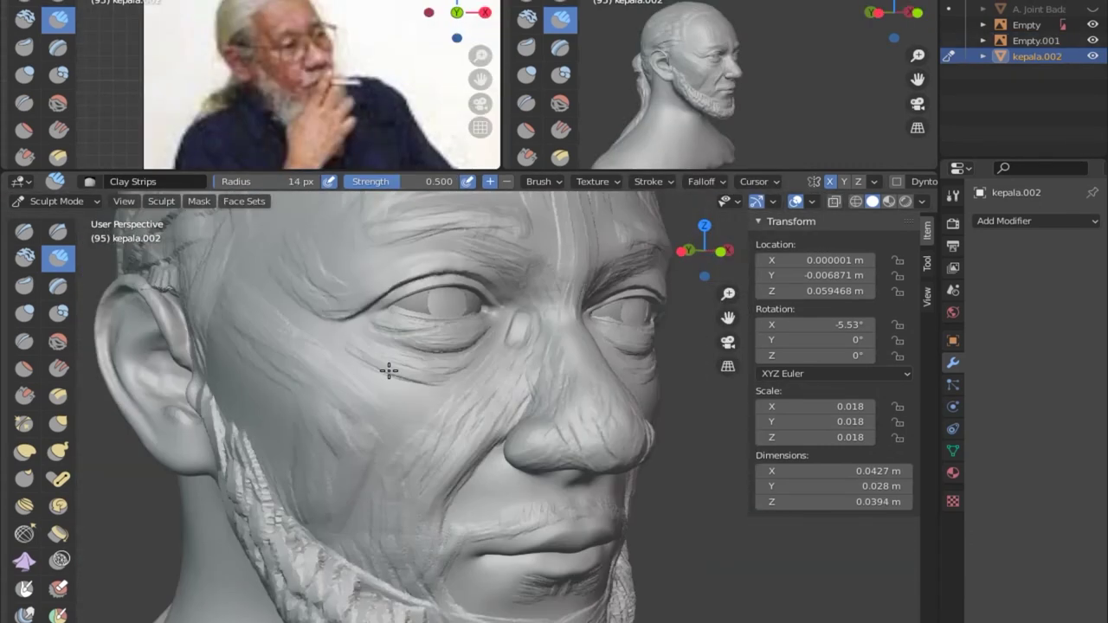
Turn on Dynamic Topology and close in on the eyeball.
mouse_move(419, 362)
middle_mouse_down()
mouse_move(606, 403)
mouse_move(618, 537)
mouse_move(519, 352)
middle_mouse_up()
scroll(525, 386, "up", 3)
key("ctrl+d")
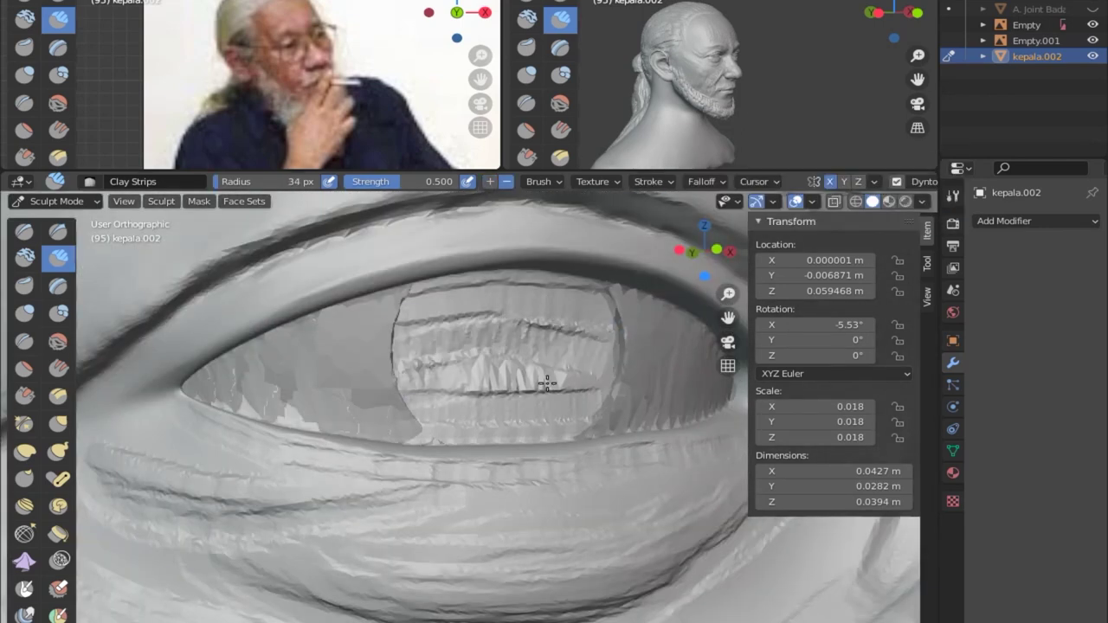
mouse_move(558, 351)
middle_mouse_down()
mouse_move(401, 450)
mouse_move(549, 432)
mouse_move(438, 351)
middle_mouse_up()
scroll(662, 348, "up", 3)
scroll(662, 348, "down", 2)
Raise Clay Strips strength to 1.000 and sculpt the eyeball and scalp strands.
middle_click_drag(390, 484, 464, 383)
scroll(464, 384, "up", 2)
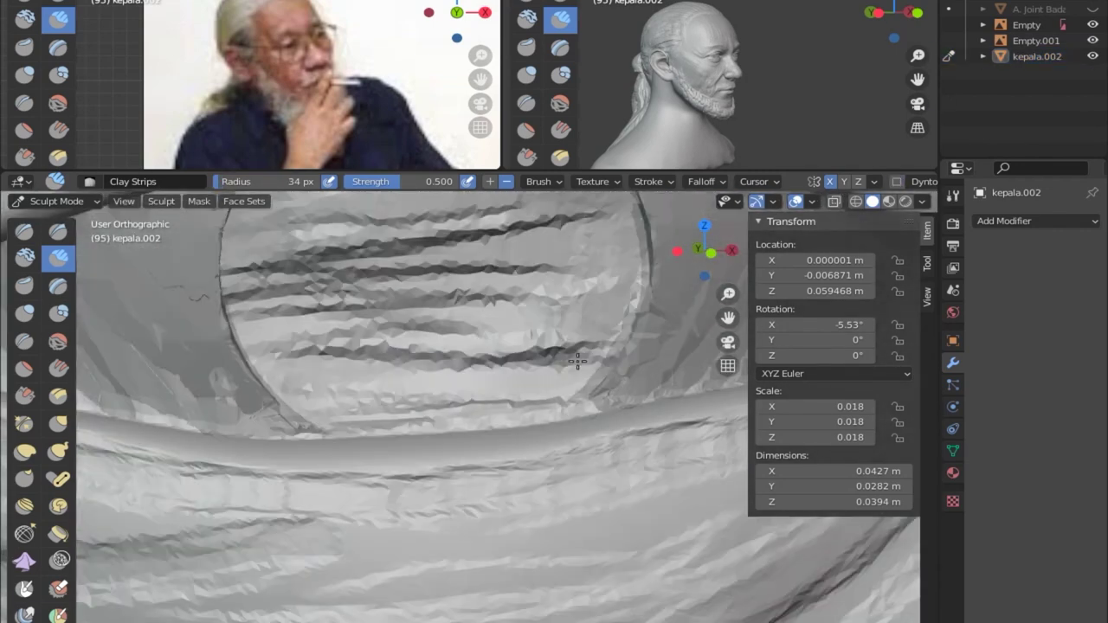
middle_click_drag(393, 273, 317, 266)
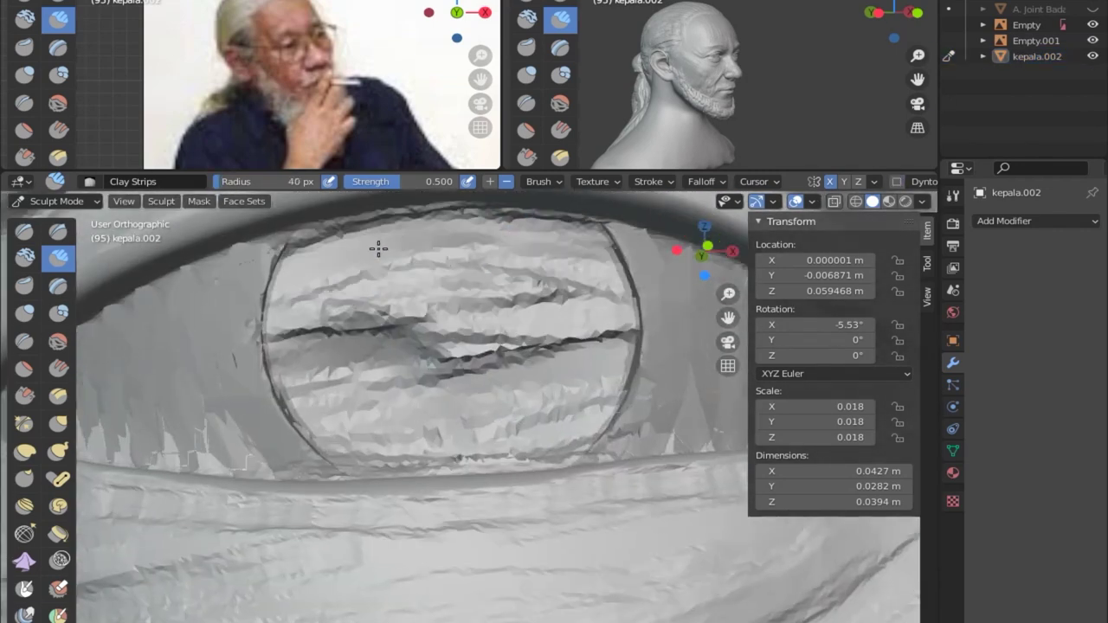
middle_click_drag(574, 229, 446, 338)
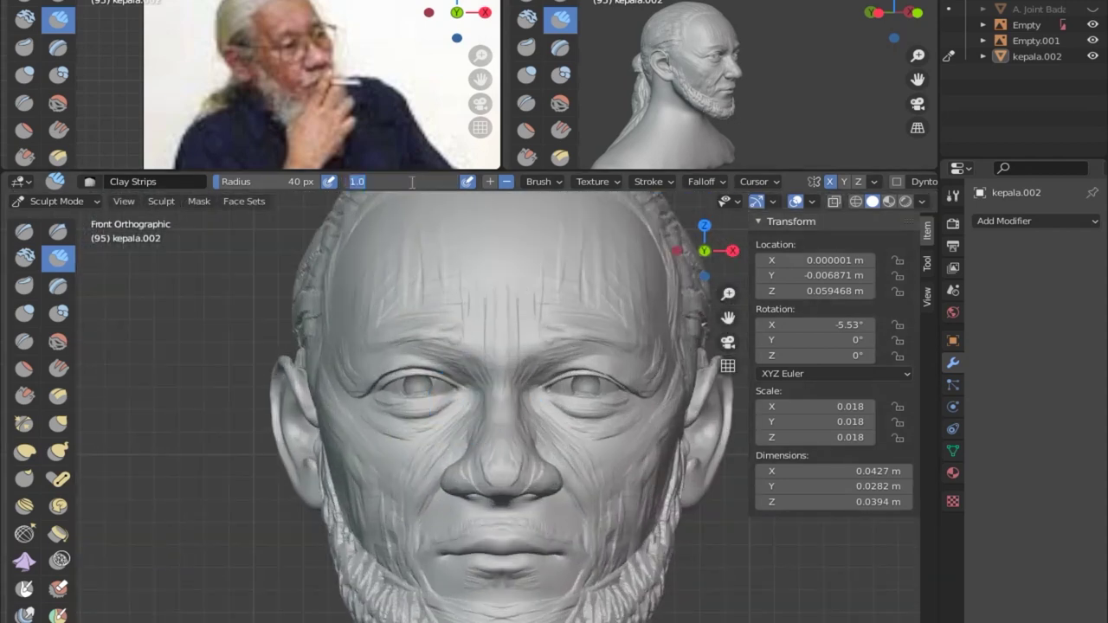
mouse_move(554, 312)
middle_mouse_down()
mouse_move(500, 294)
mouse_move(450, 388)
mouse_move(328, 383)
mouse_move(507, 407)
mouse_move(408, 354)
mouse_move(425, 428)
mouse_move(463, 336)
mouse_move(436, 338)
mouse_move(349, 35)
mouse_move(510, 284)
mouse_move(477, 299)
mouse_move(453, 421)
mouse_move(148, 477)
mouse_move(558, 449)
mouse_move(470, 390)
mouse_move(459, 357)
mouse_move(255, 388)
mouse_move(383, 351)
mouse_move(534, 406)
middle_mouse_up()
Shape the ponytail and clothed shoulders, reviewing the bust from front, side, back and below.
key("g")
scroll(508, 458, "up", 3)
scroll(477, 384, "up", 2)
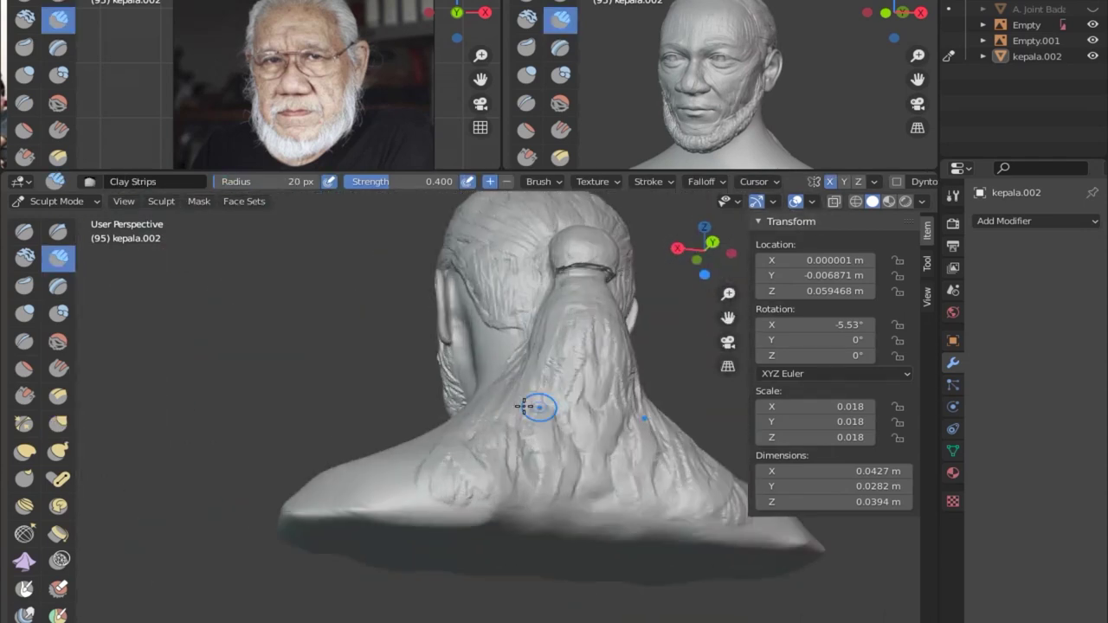
scroll(453, 439, "up", 3)
scroll(454, 439, "down", 3)
mouse_move(454, 438)
middle_mouse_down()
mouse_move(485, 447)
mouse_move(472, 401)
middle_mouse_up()
scroll(473, 401, "down", 2)
middle_click_drag(491, 456, 385, 455)
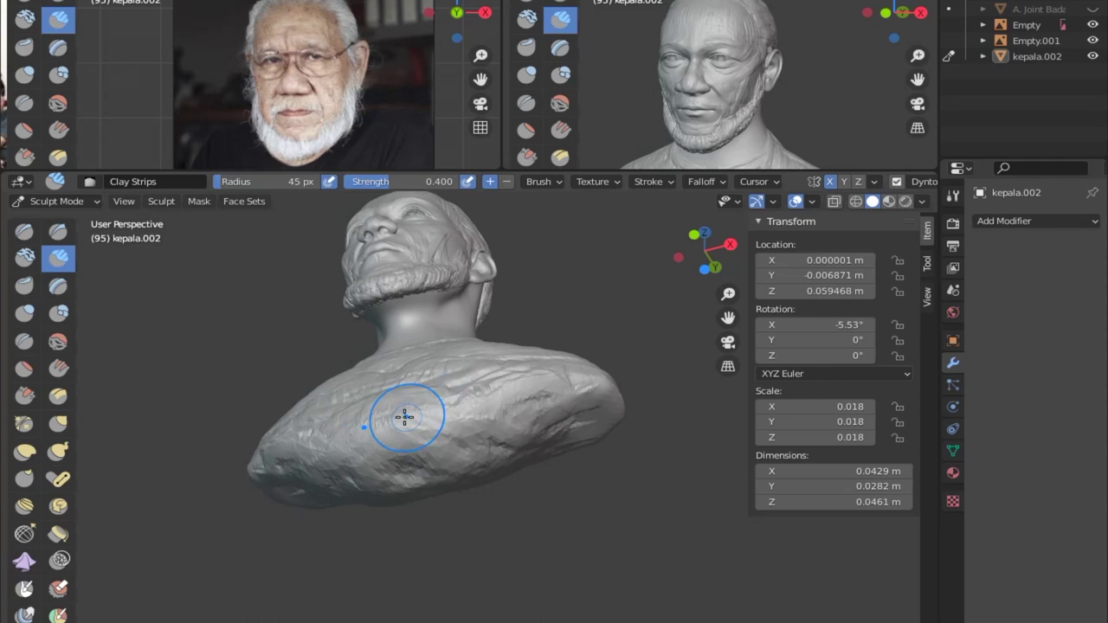
mouse_move(450, 415)
middle_mouse_down()
mouse_move(361, 430)
mouse_move(553, 404)
middle_mouse_up()
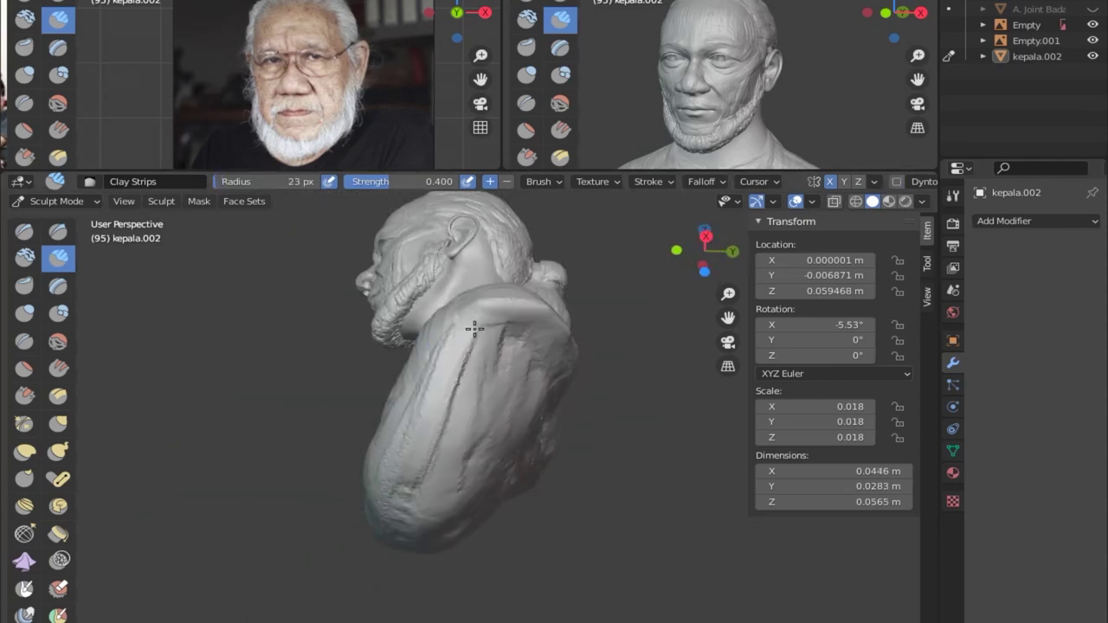
mouse_move(469, 371)
middle_mouse_down()
mouse_move(561, 304)
mouse_move(485, 441)
mouse_move(511, 425)
mouse_move(408, 543)
middle_mouse_up()
scroll(287, 391, "up", 3)
Review the face from side, front and three-quarter angles.
middle_click_drag(447, 477, 551, 368)
mouse_move(450, 420)
middle_mouse_down()
mouse_move(421, 452)
mouse_move(358, 483)
middle_mouse_up()
scroll(445, 389, "up", 4)
middle_click_drag(445, 389, 501, 302)
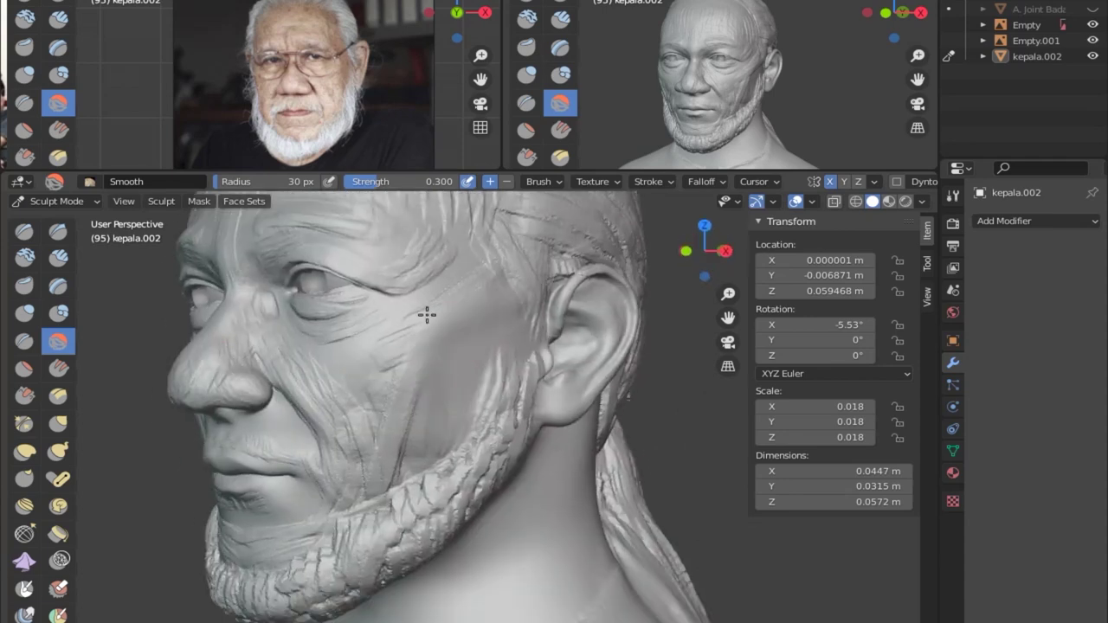
middle_click_drag(424, 275, 357, 382)
mouse_move(336, 453)
middle_mouse_down()
mouse_move(423, 297)
mouse_move(445, 407)
mouse_move(456, 329)
mouse_move(433, 424)
mouse_move(302, 415)
mouse_move(284, 442)
mouse_move(508, 378)
mouse_move(436, 303)
mouse_move(520, 465)
mouse_move(487, 485)
mouse_move(489, 404)
mouse_move(329, 317)
mouse_move(579, 396)
middle_mouse_up()
Add fine Clay Strips strands along the temple, sideburn and jawline beard.
mouse_move(567, 341)
middle_mouse_down()
mouse_move(391, 490)
mouse_move(413, 470)
mouse_move(421, 408)
mouse_move(346, 330)
mouse_move(396, 346)
mouse_move(421, 329)
mouse_move(464, 475)
middle_mouse_up()
scroll(438, 341, "down", 3)
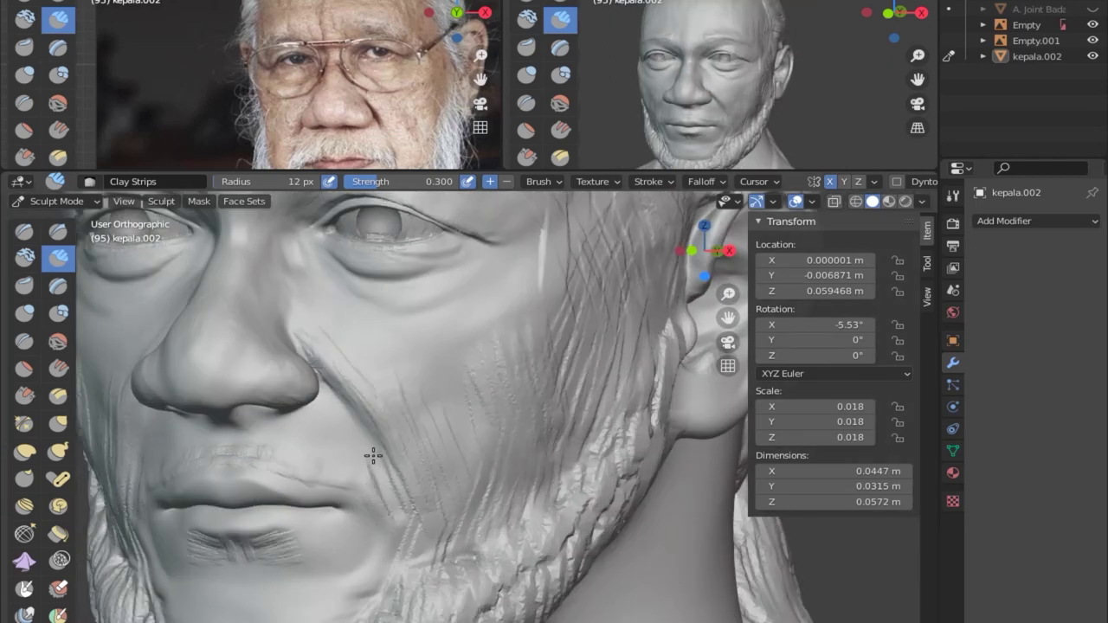
scroll(419, 399, "down", 2)
middle_click_drag(418, 398, 448, 452)
scroll(418, 353, "up", 2)
mouse_move(418, 353)
middle_mouse_down()
mouse_move(388, 445)
mouse_move(422, 339)
mouse_move(362, 446)
mouse_move(513, 350)
middle_mouse_up()
mouse_move(450, 403)
middle_mouse_down()
mouse_move(512, 482)
mouse_move(452, 327)
mouse_move(493, 447)
mouse_move(393, 520)
mouse_move(358, 492)
mouse_move(419, 500)
middle_mouse_up()
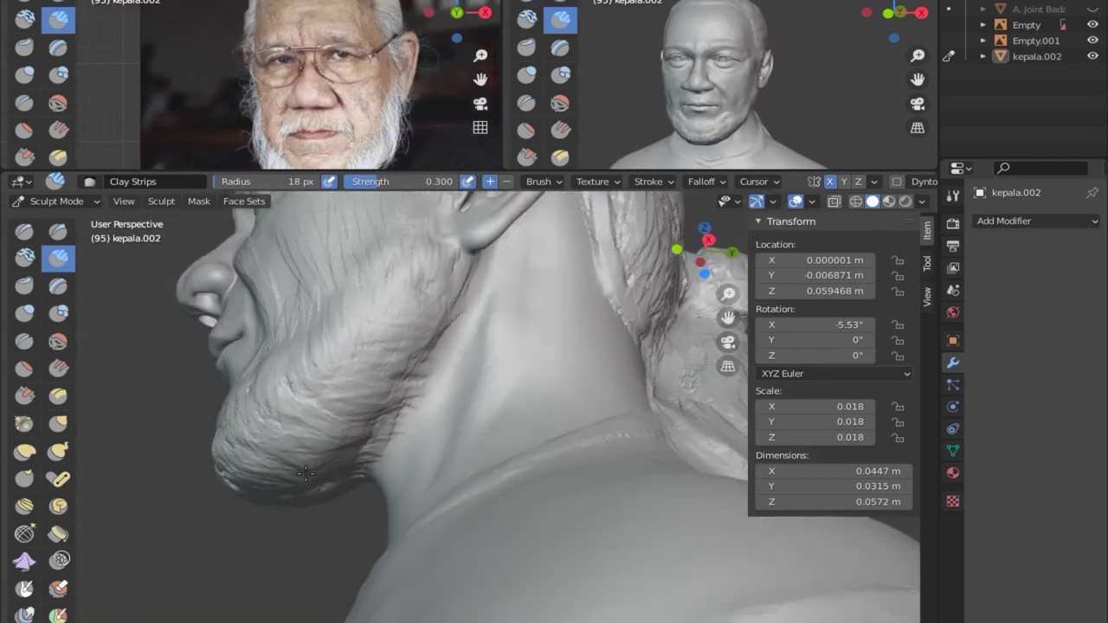